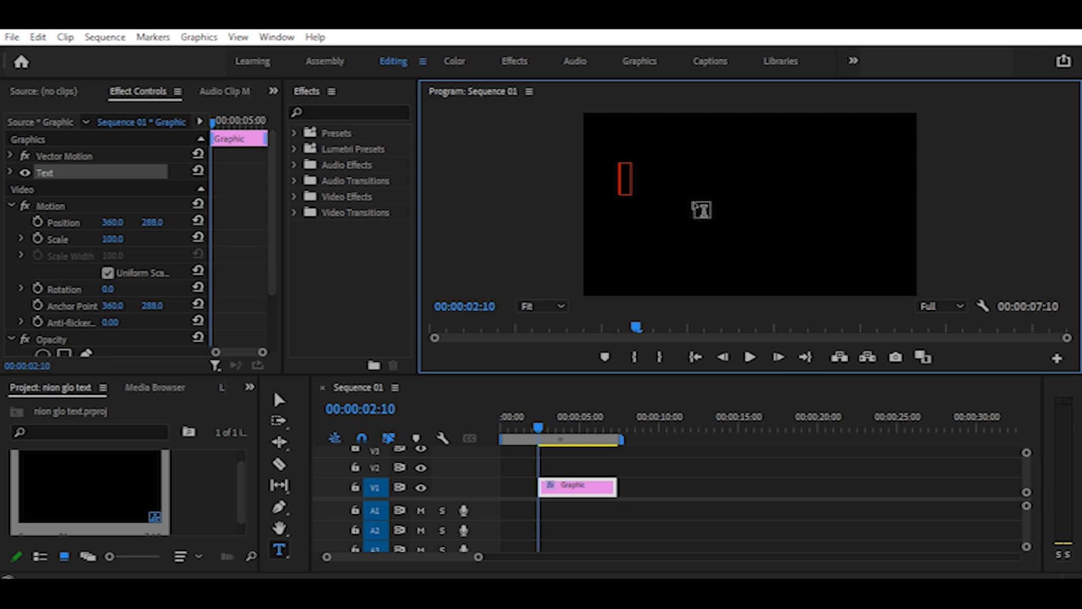
Enter "TELUGU TUTORIAL TUBE" as the title text and show the Essential Graphics settings
text(TELUGU TUTORIAL TUBE)
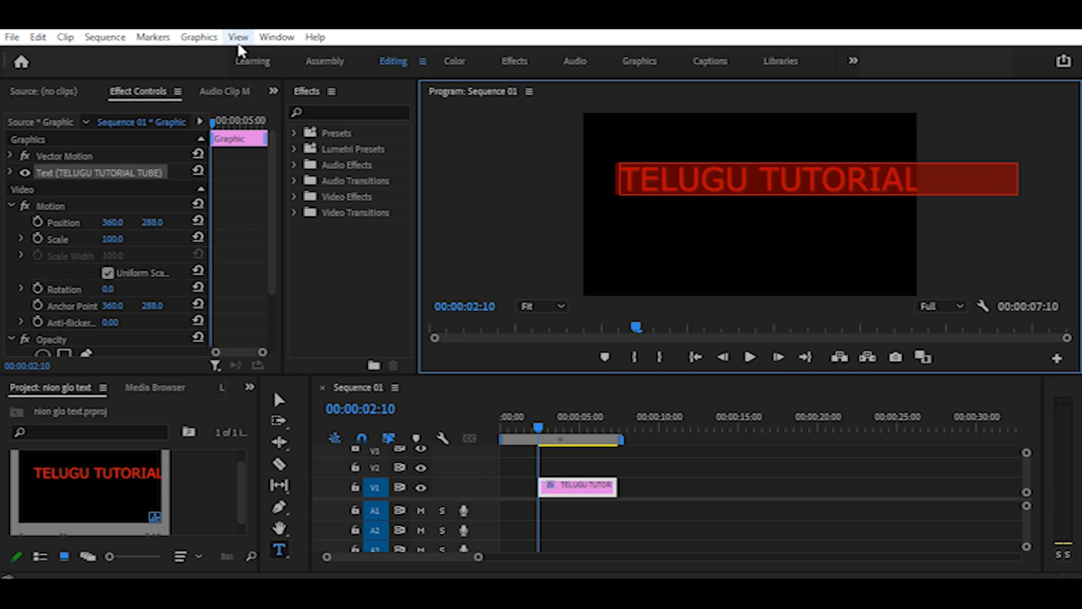
click(272, 39)
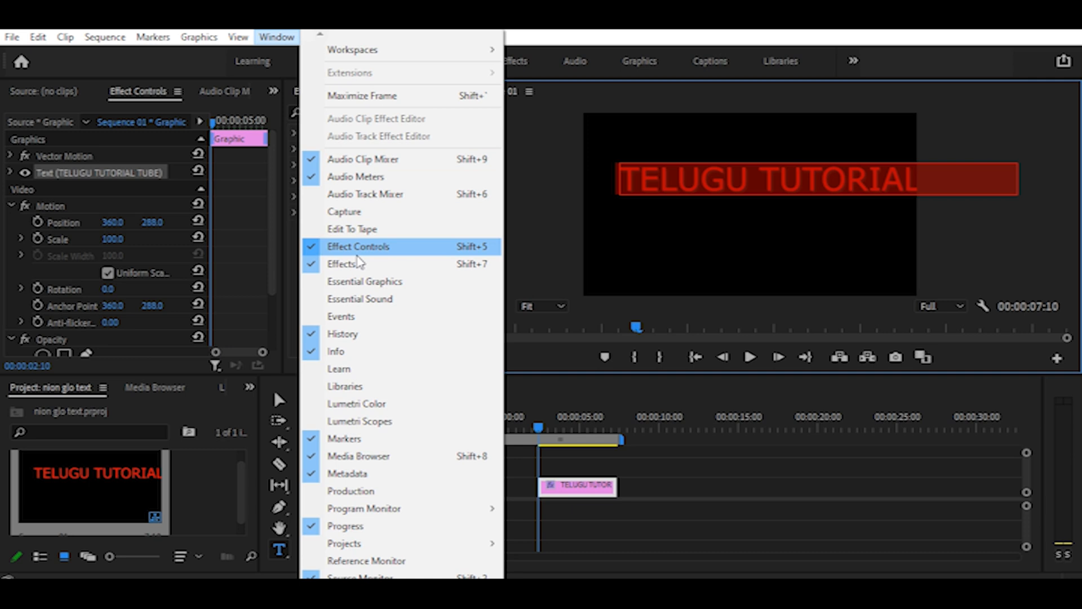
click(366, 282)
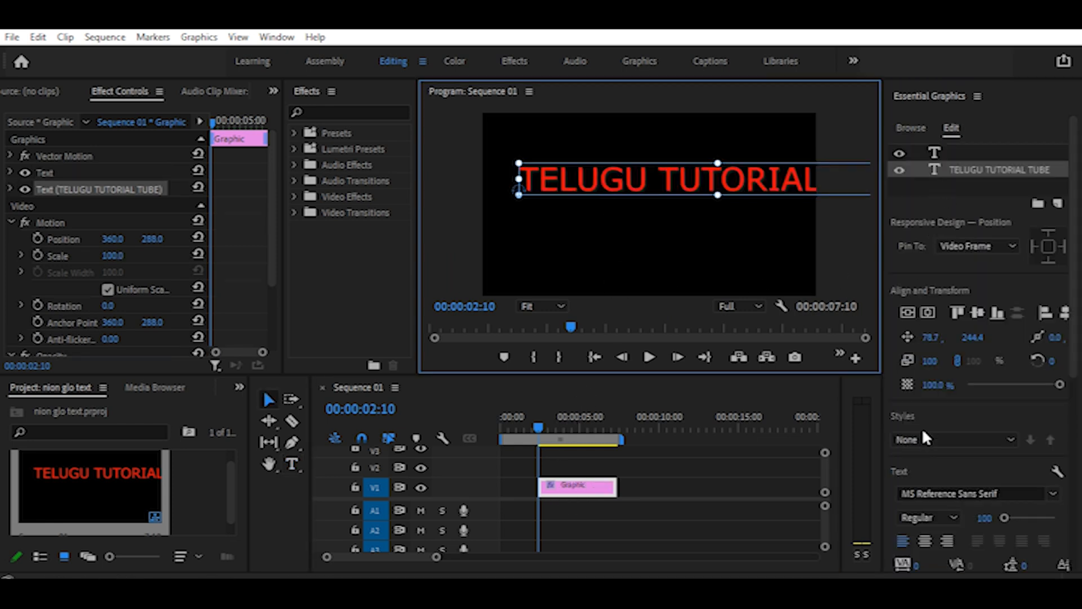
Set the title's font size to 75 and centre it horizontally and vertically in the frame
click(907, 312)
click(928, 313)
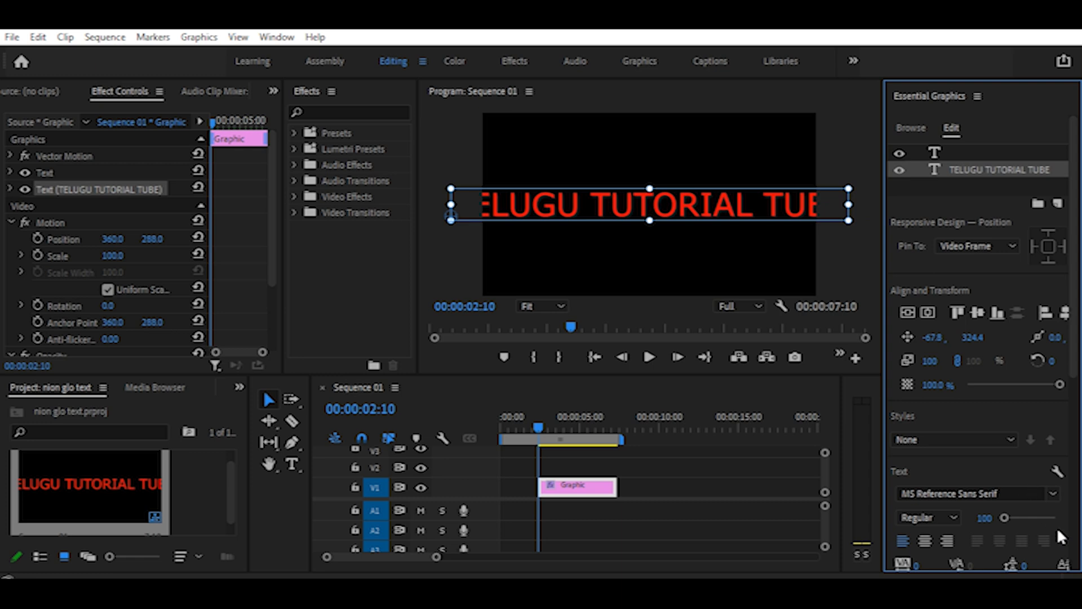
scroll(1057, 527, down, 2)
drag(1005, 423, 1005, 423)
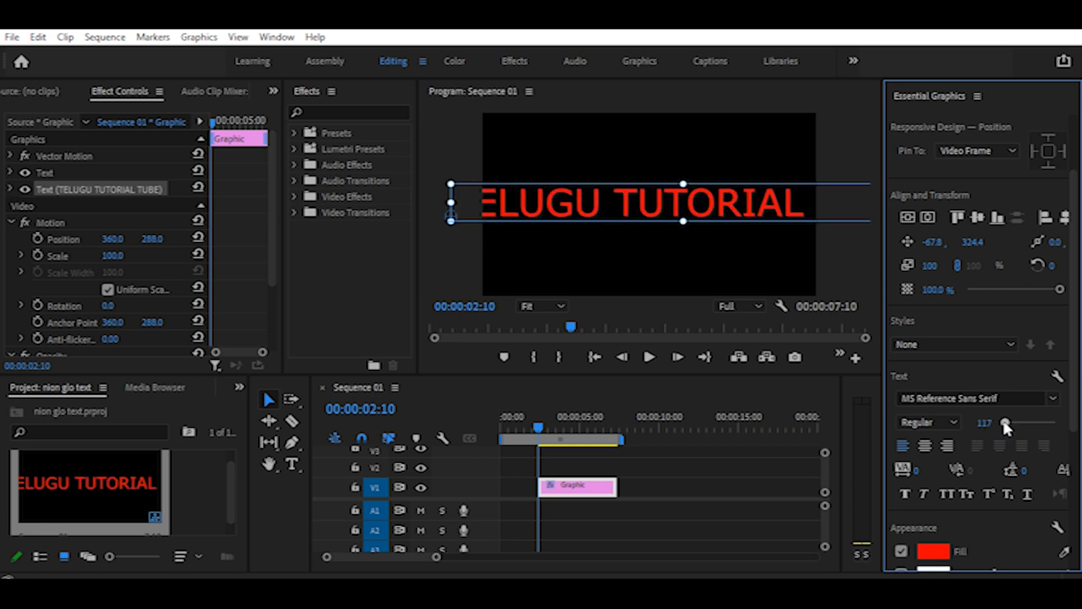
click(988, 424)
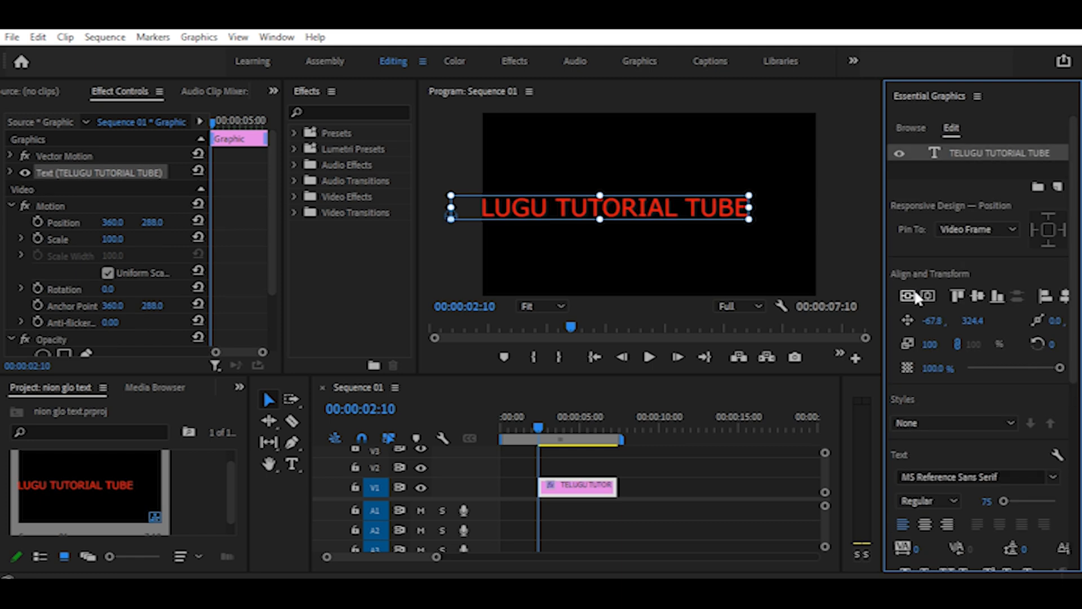
click(909, 296)
click(928, 296)
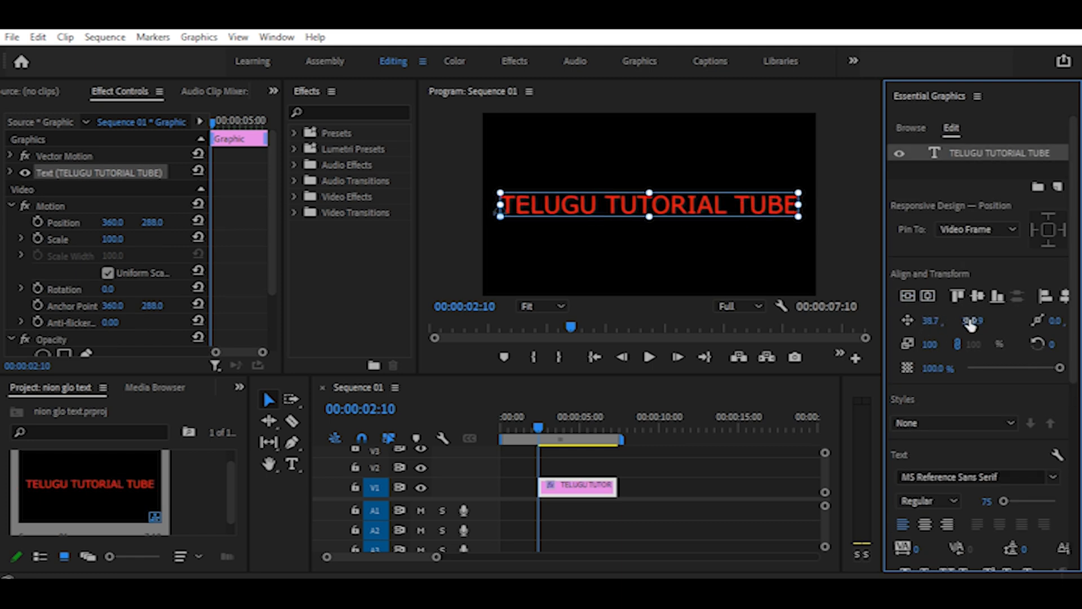
Change the fill colour of the TELUGU TUTORIAL TUBE title to white
scroll(944, 405, down, 3)
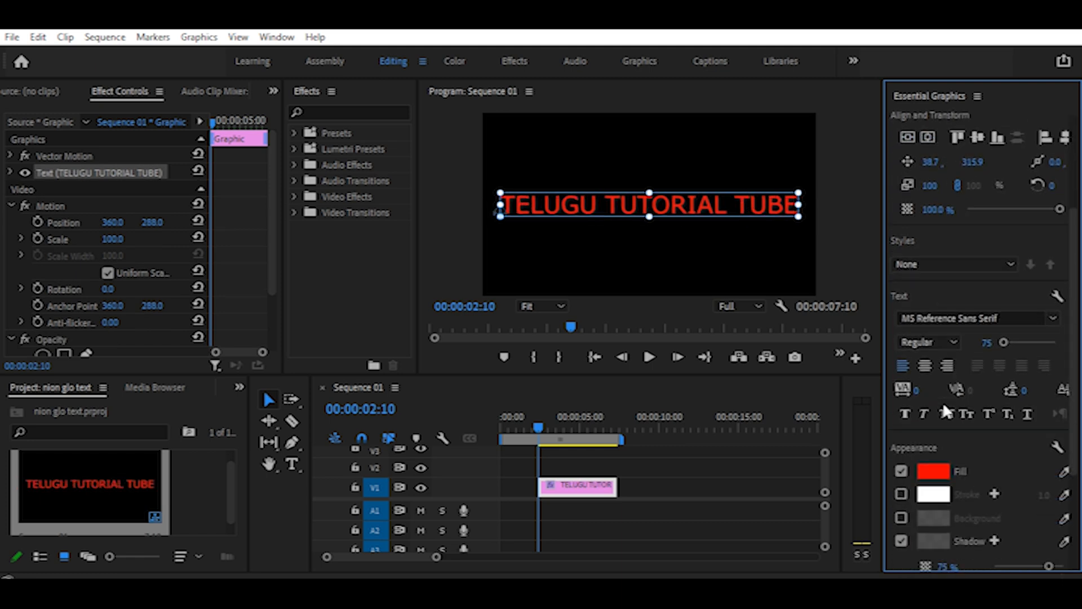
click(933, 474)
drag(544, 322, 211, 505)
key(Return)
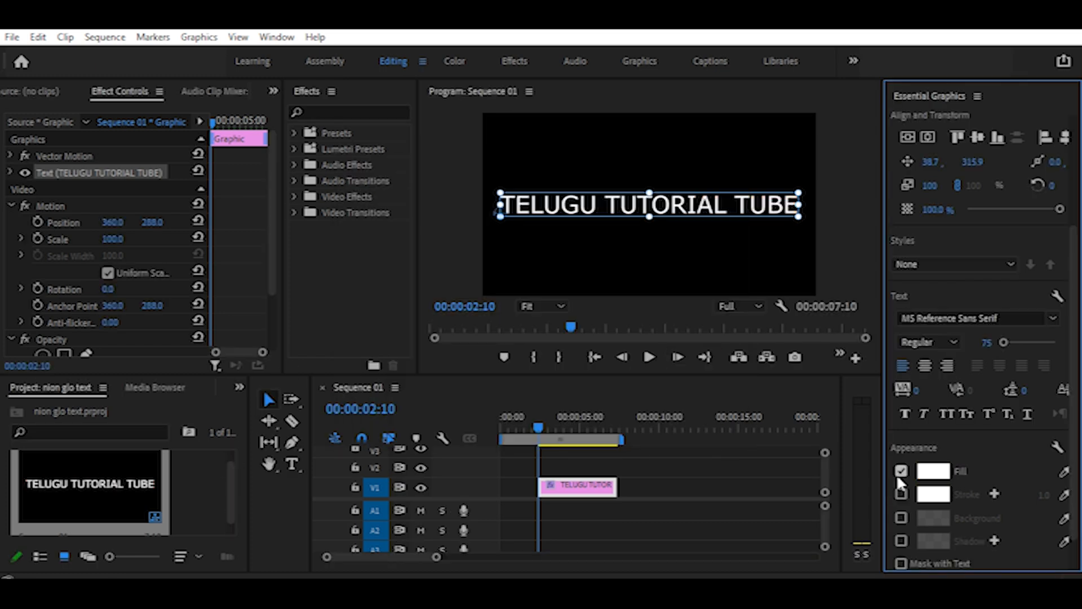
Enable the title's shadow and set the shadow colour to bright yellow
click(902, 540)
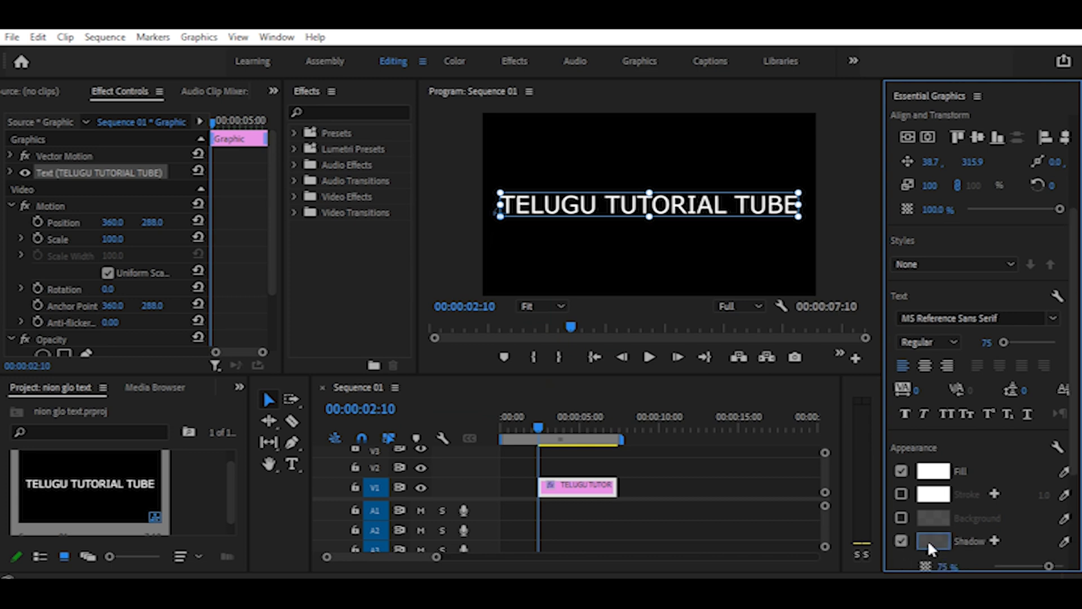
click(928, 539)
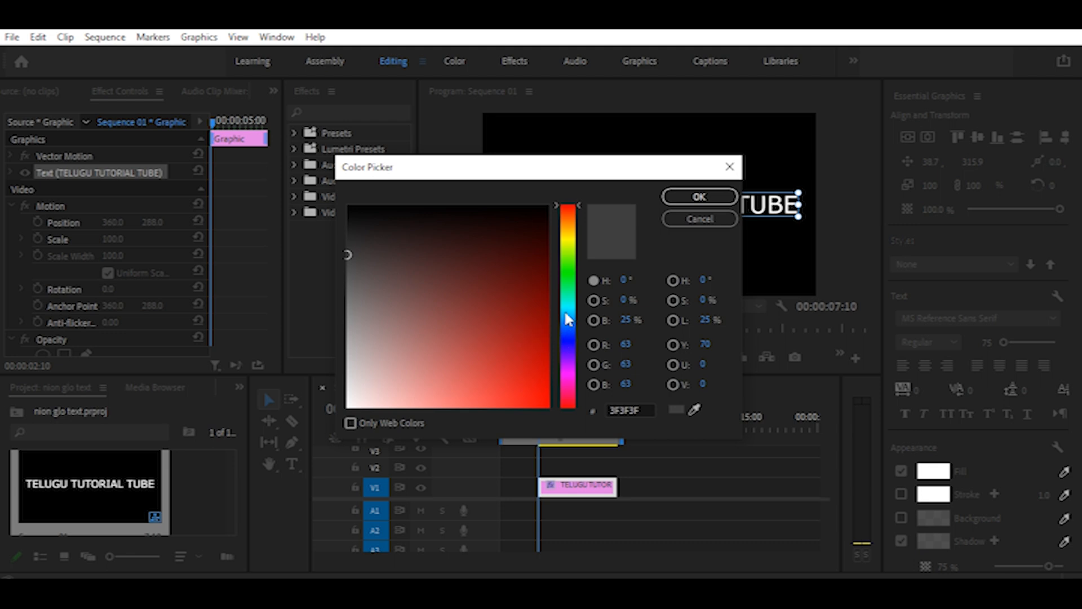
click(569, 242)
click(540, 374)
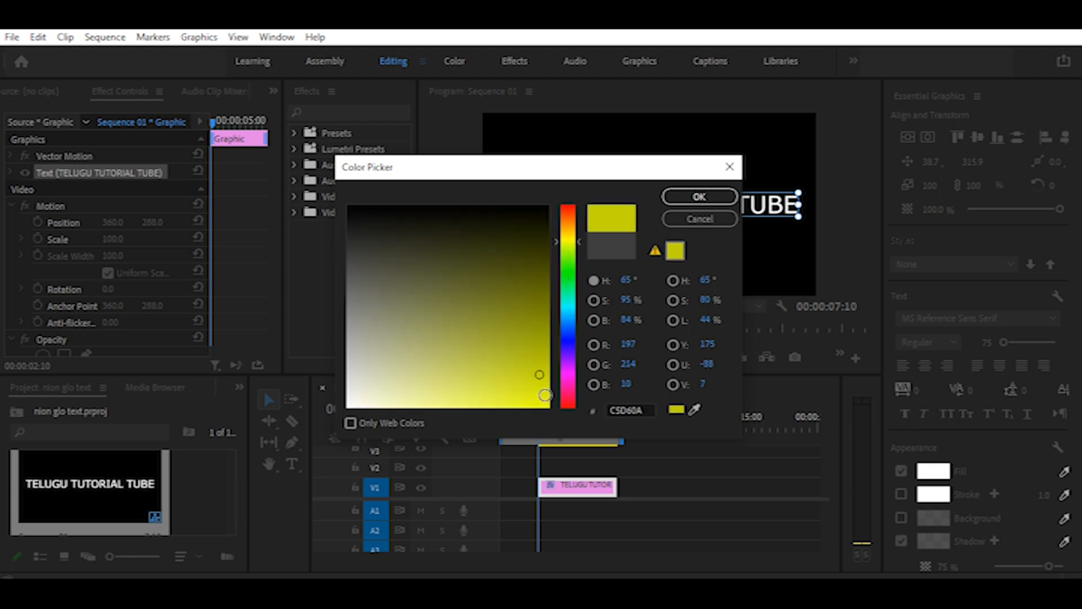
click(700, 197)
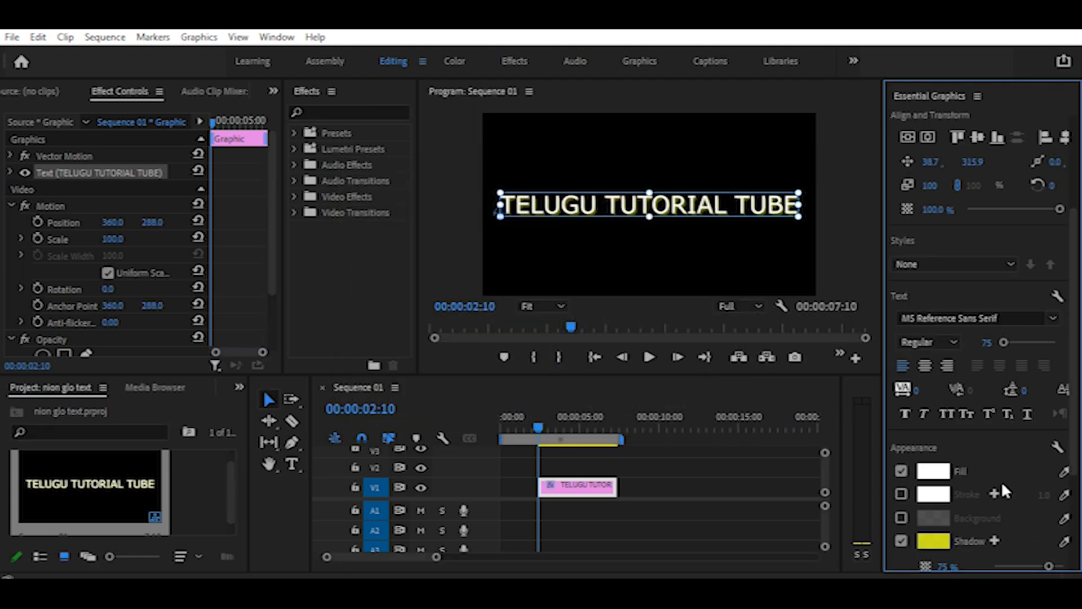
Set the title shadow's opacity to 100%, its blur to 71 and its size to 9.1 to form a glow
scroll(1003, 489, down, 3)
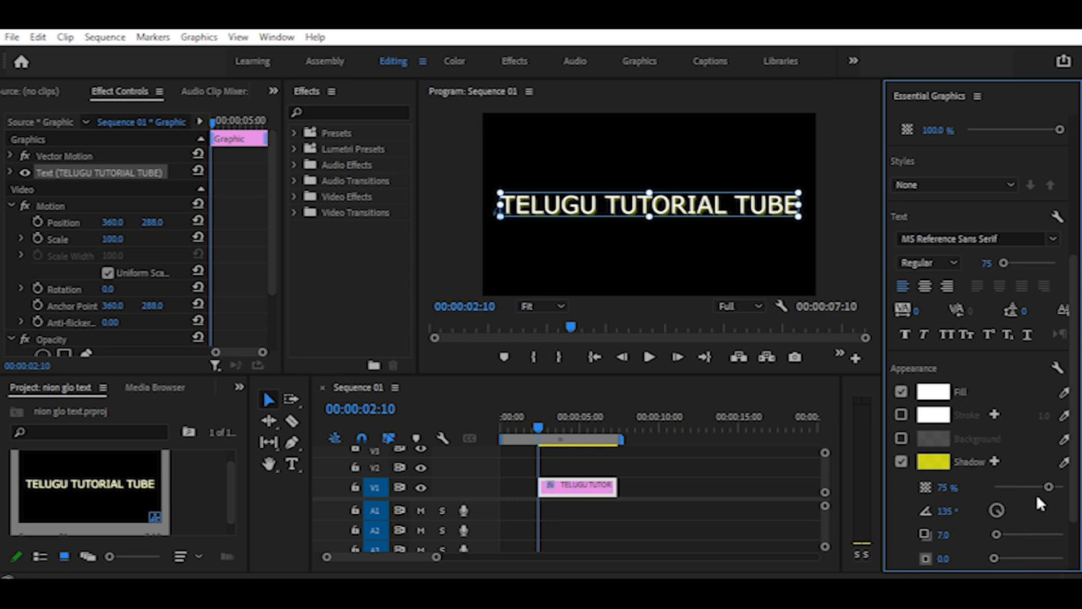
drag(1050, 486, 1063, 486)
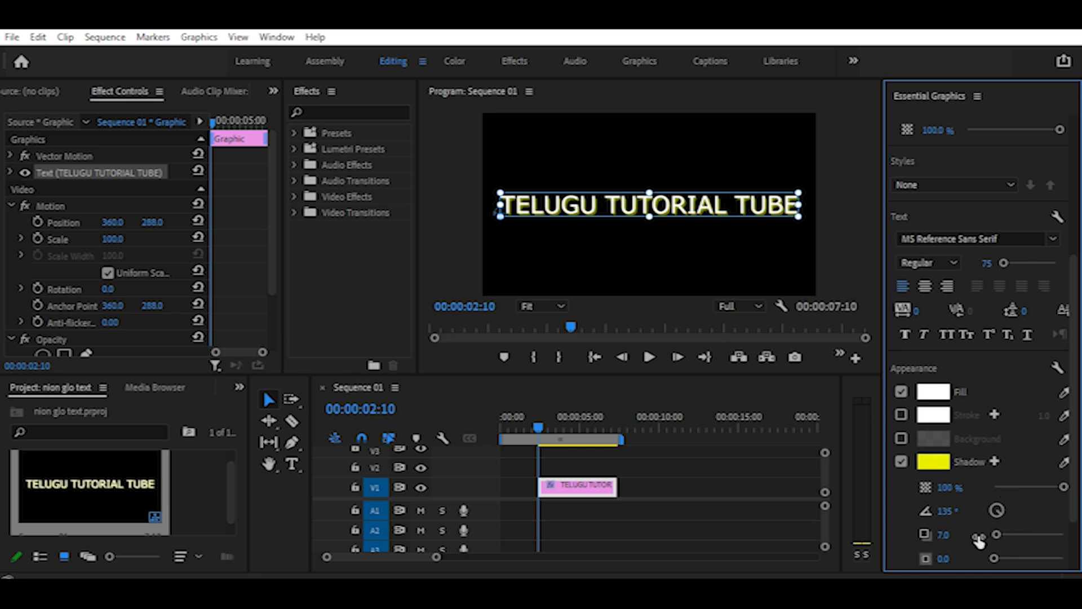
scroll(995, 538, down, 1)
scroll(993, 538, down, 1)
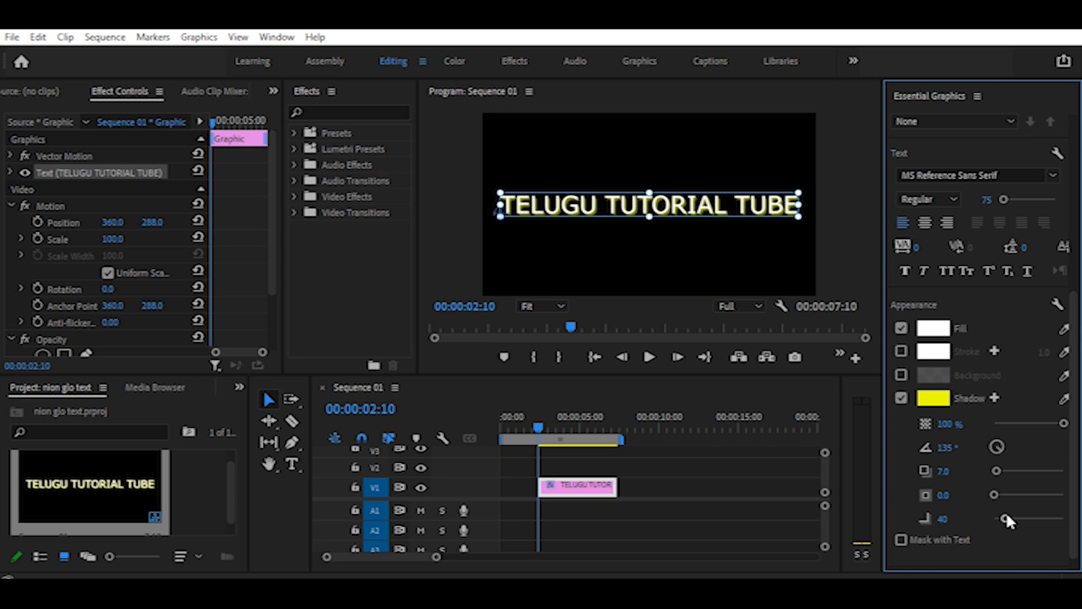
mouse_move(1007, 516)
mouse_down()
mouse_move(1025, 519)
mouse_move(1013, 516)
mouse_up()
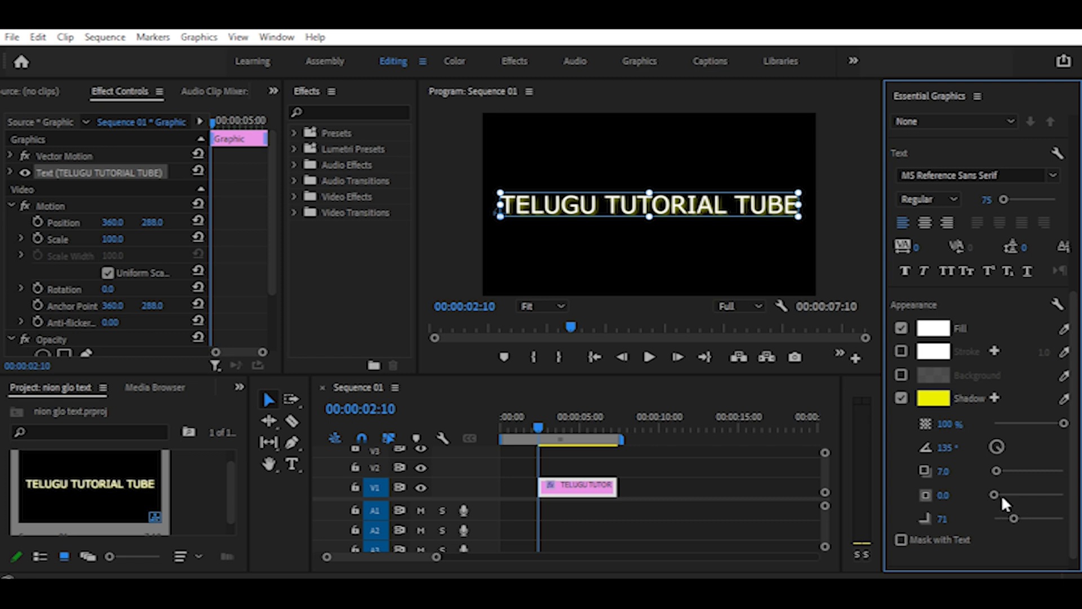
drag(994, 494, 1001, 495)
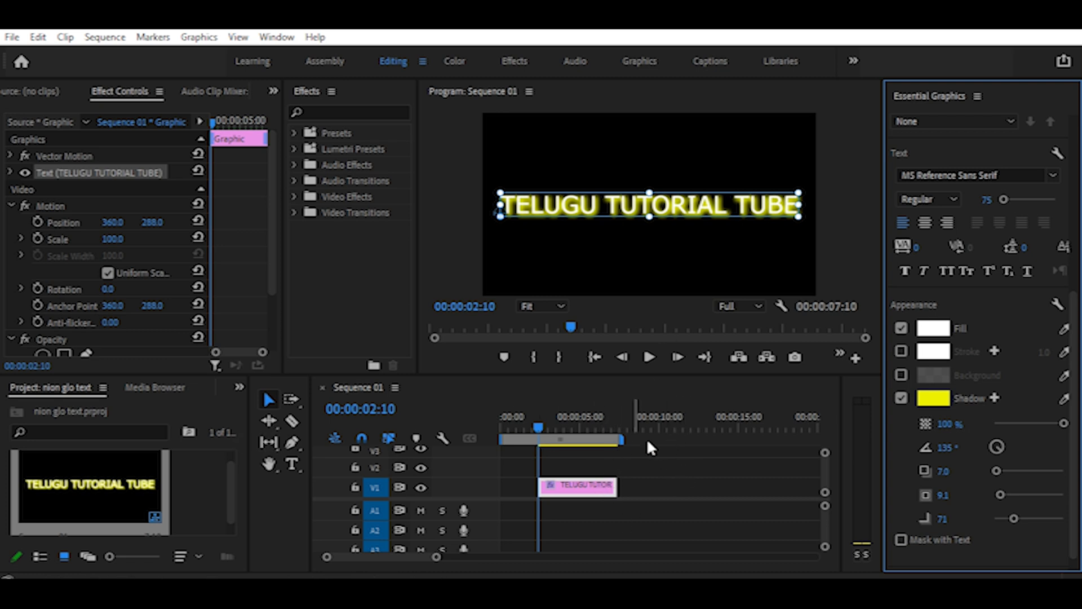
Add a second text title reading "KRISHNA" at 00:00:09:13, after the first title in the sequence
click(652, 423)
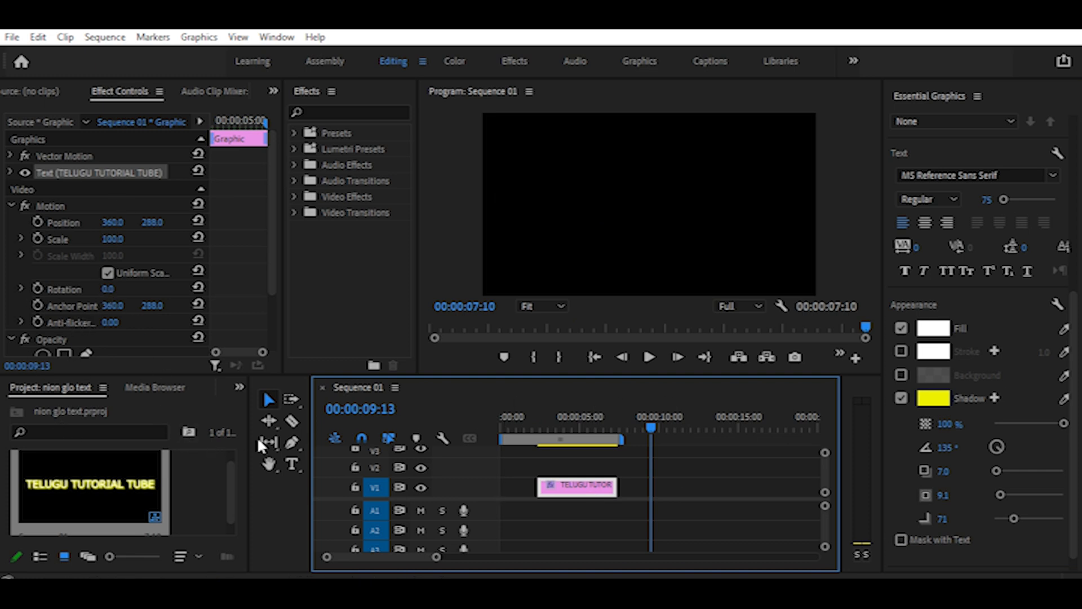
click(291, 464)
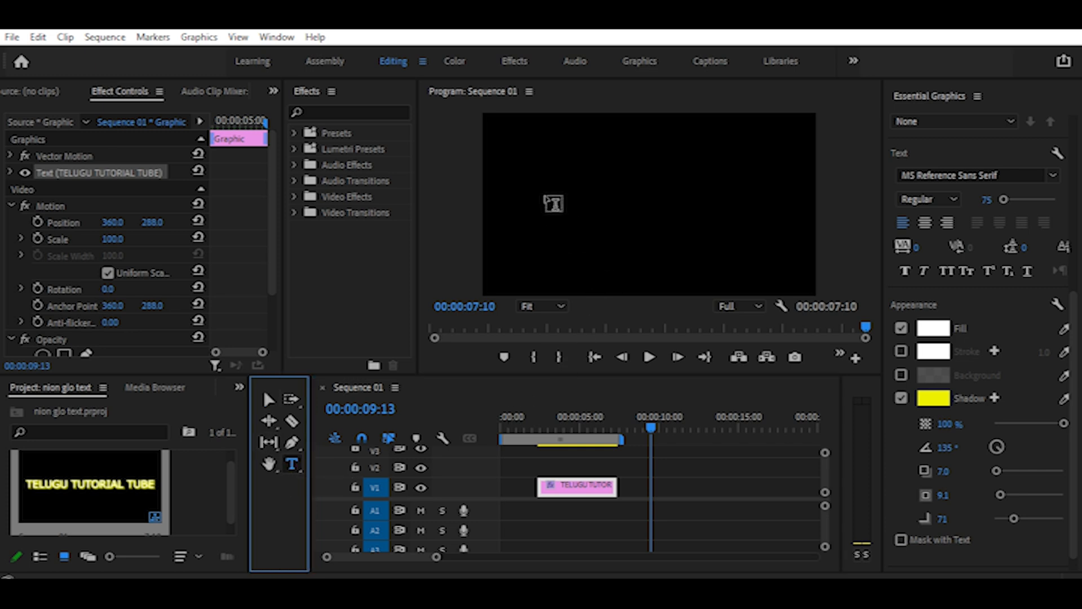
click(550, 201)
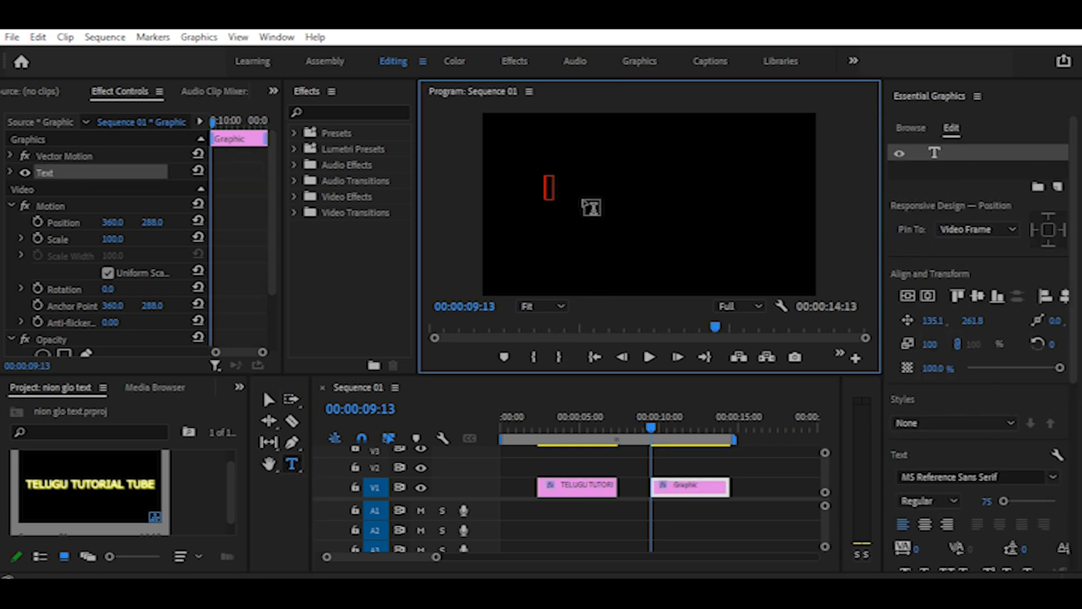
text(KRISHNA)
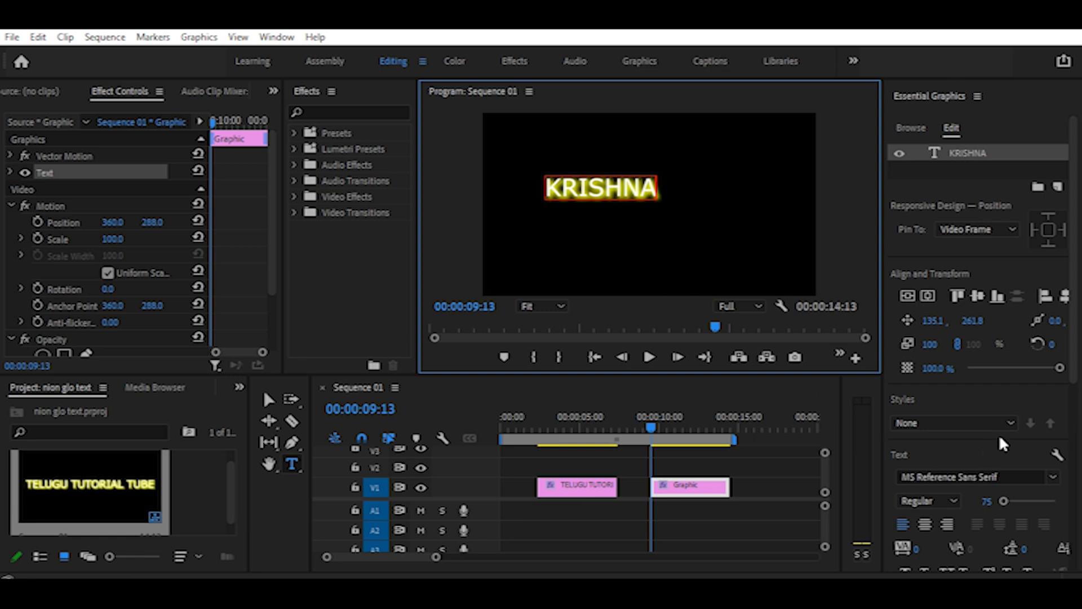
Turn off the KRISHNA title's shadow and centre the text horizontally and vertically in the frame
drag(1074, 358, 1075, 515)
click(902, 433)
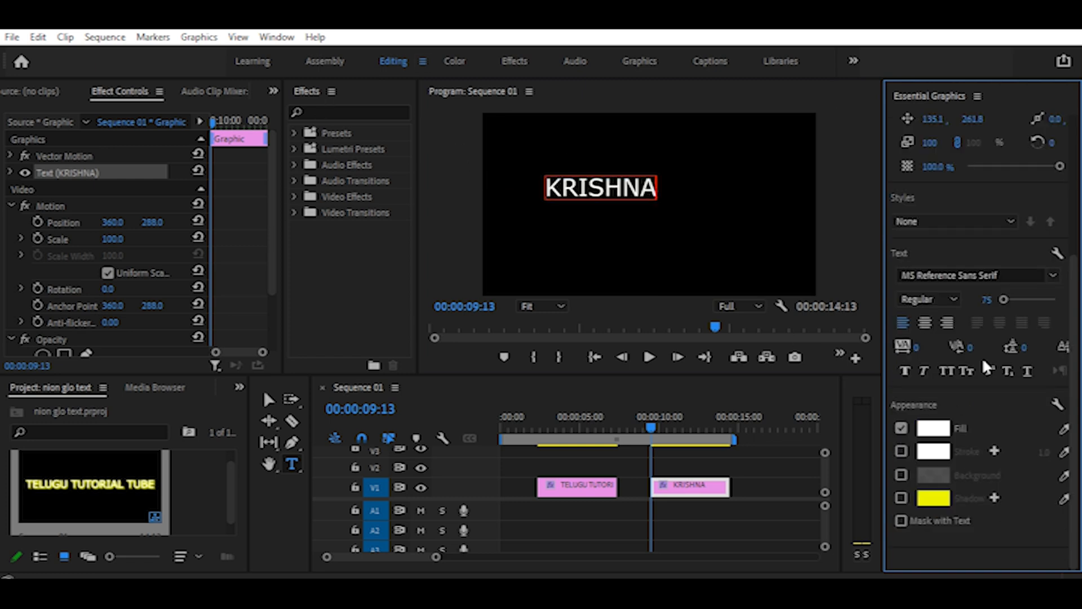
scroll(998, 305, up, 1)
scroll(994, 302, up, 3)
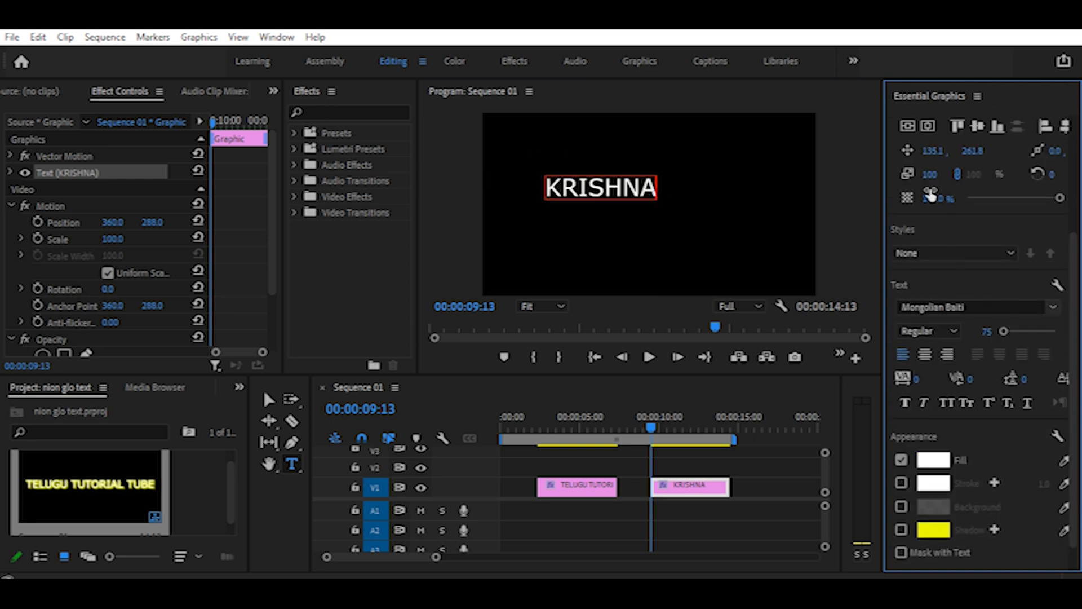
click(907, 126)
click(928, 125)
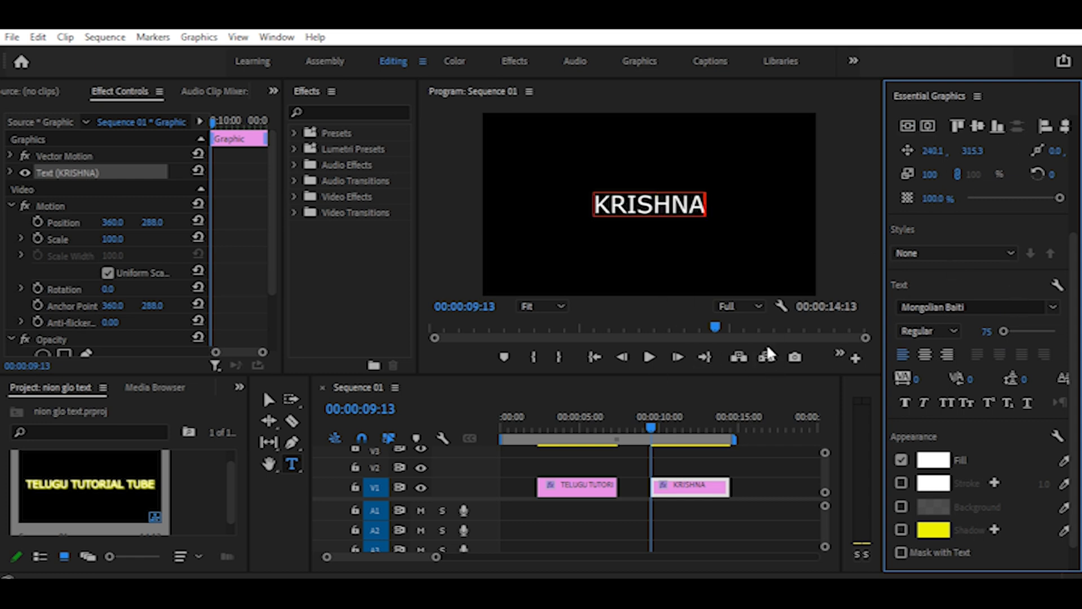
Duplicate the KRISHNA clip from V1 onto V2, directly above the original
click(723, 497)
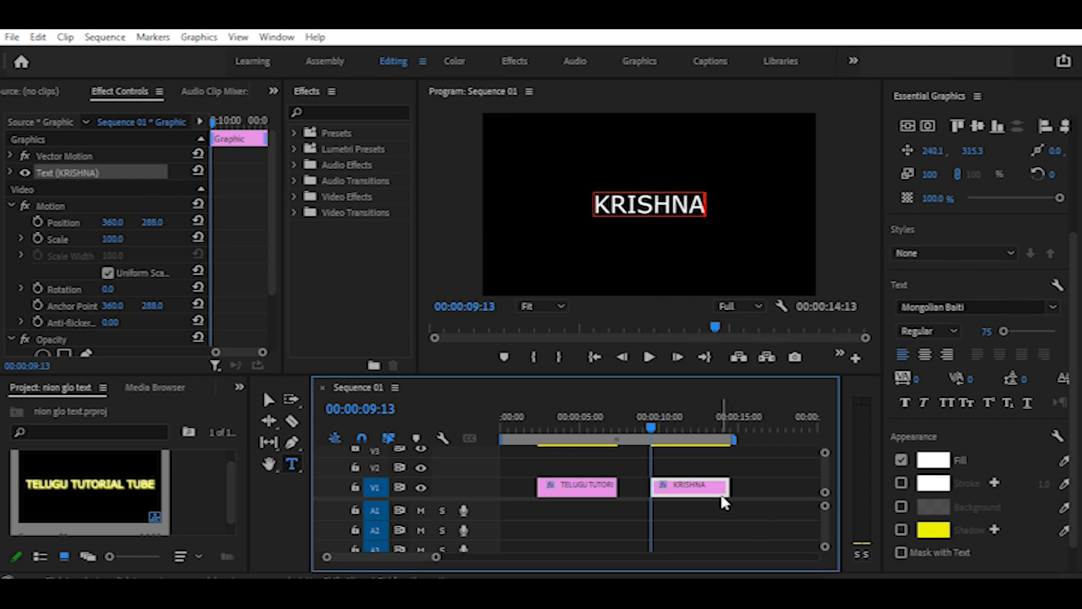
drag(707, 491, 706, 467)
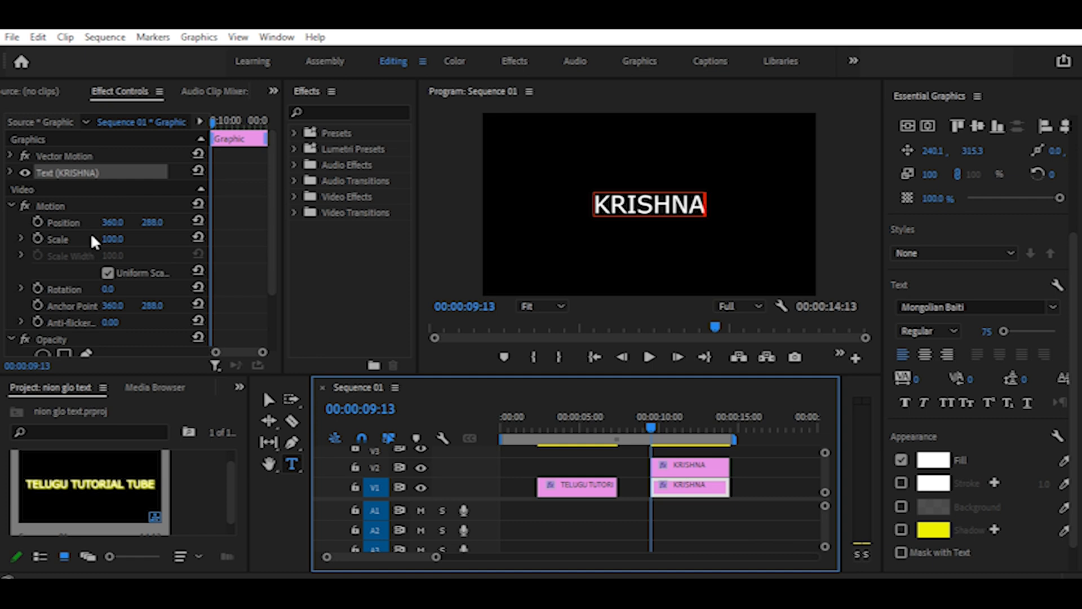
Apply the Gaussian Blur effect to the KRISHNA clip on V1 and set its blurriness to 27
click(344, 112)
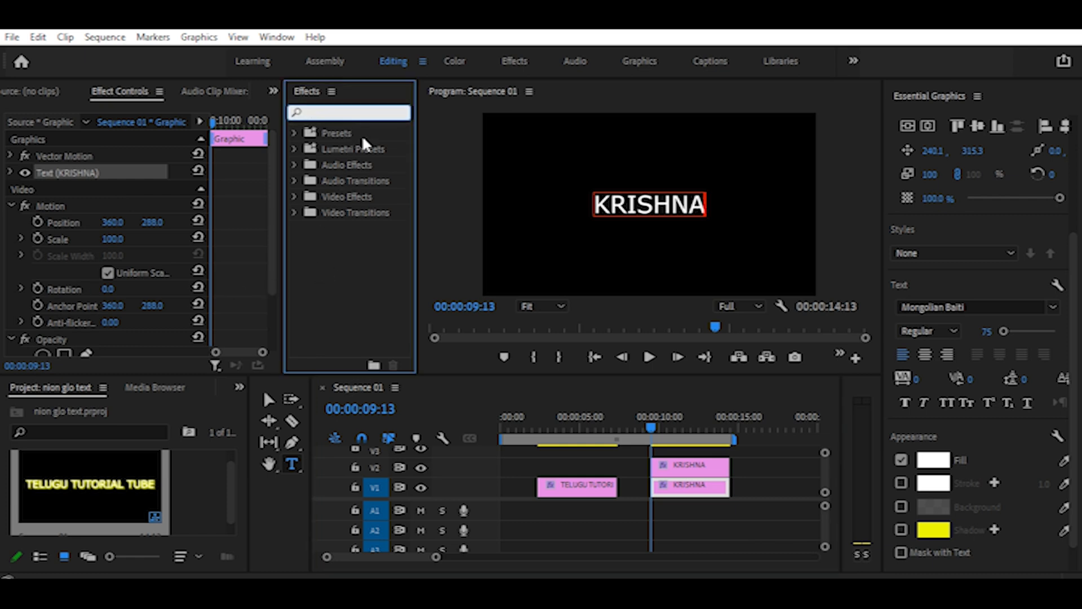
text(BLUR)
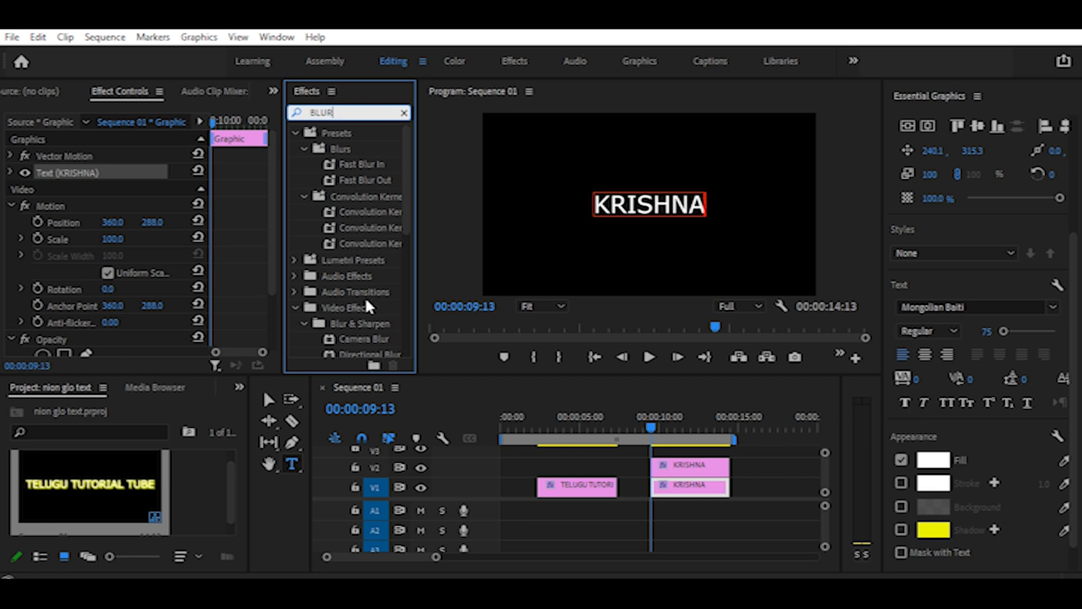
scroll(367, 333, down, 2)
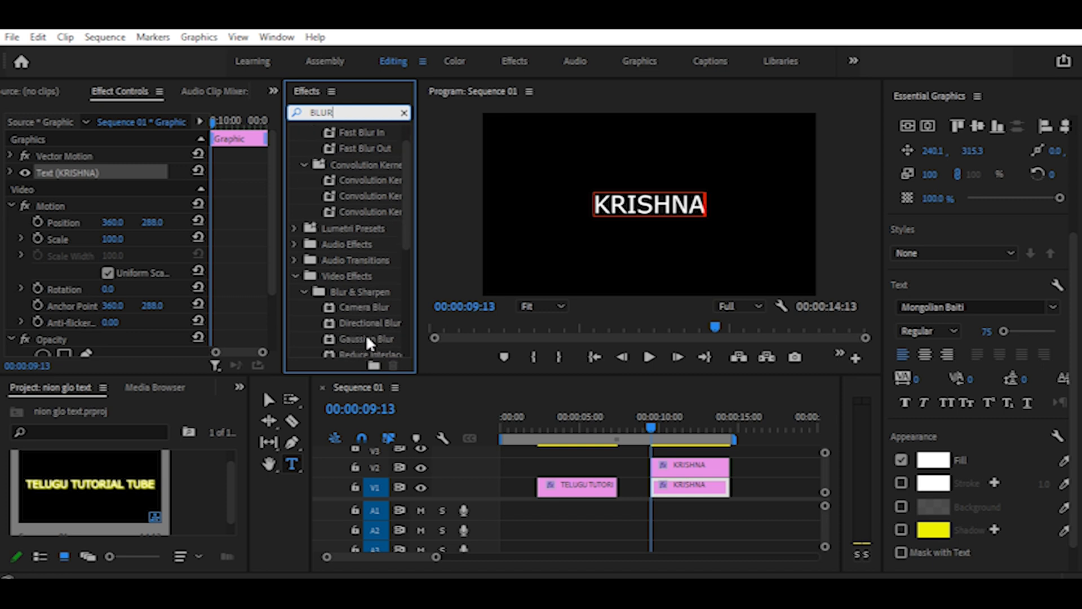
click(365, 311)
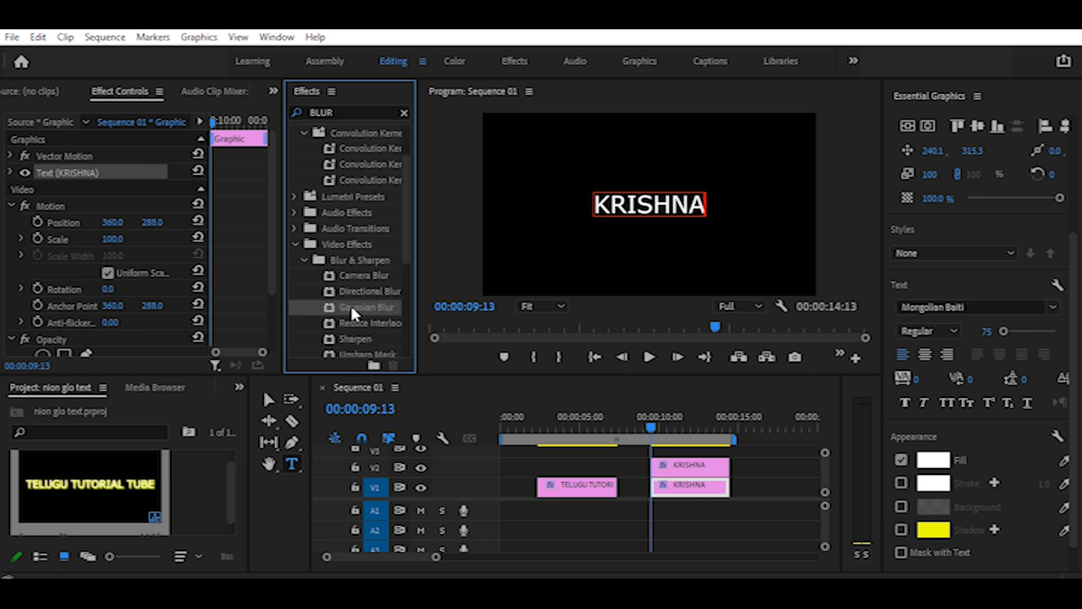
drag(330, 306, 685, 499)
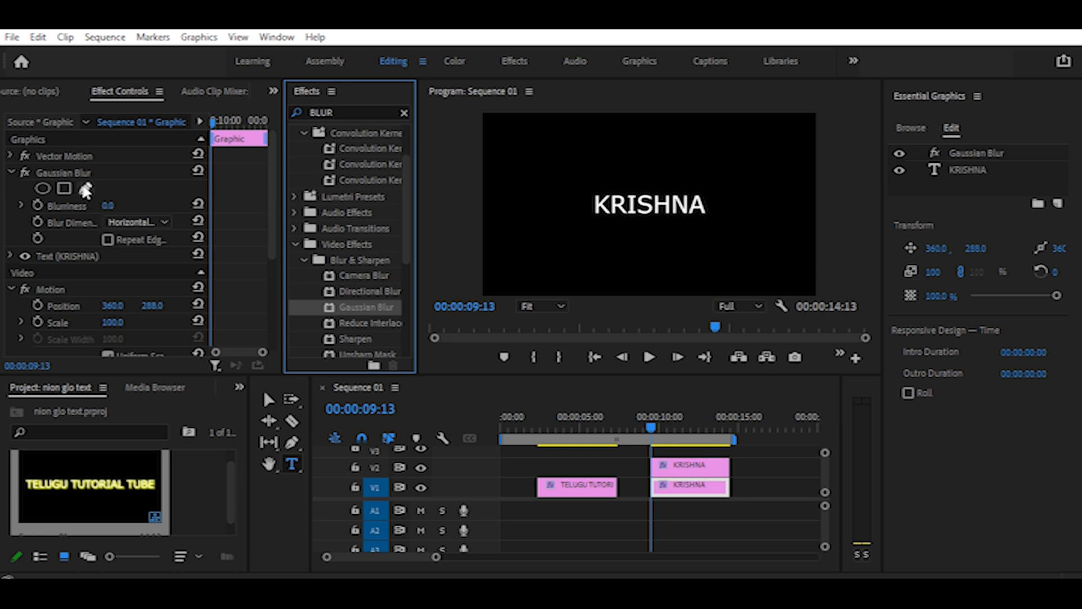
click(108, 207)
mouse_move(108, 207)
mouse_down()
mouse_move(138, 207)
mouse_move(129, 206)
mouse_up()
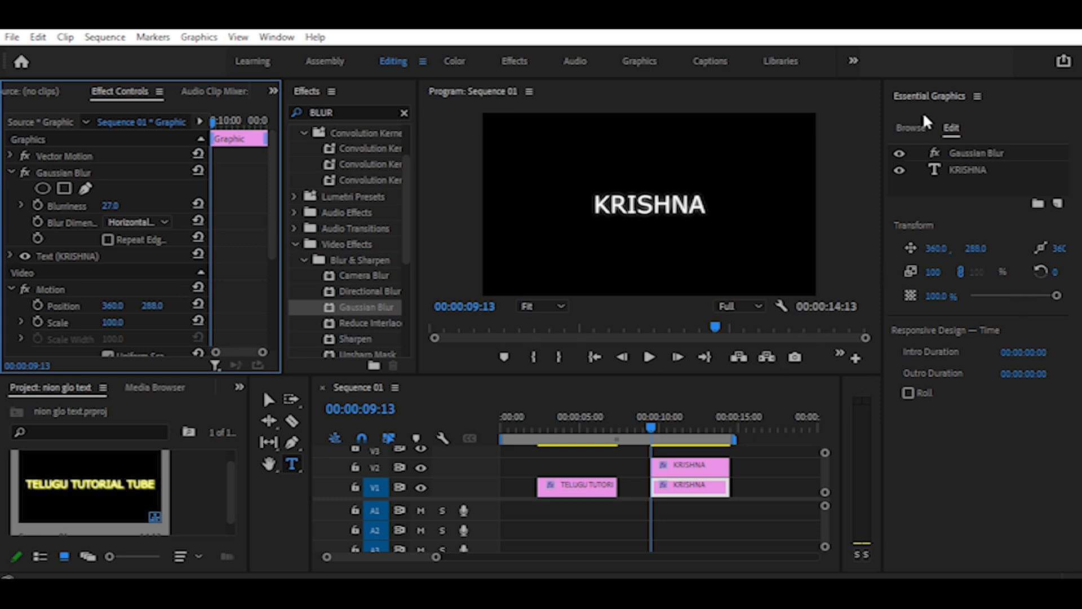
Change the fill colour of the blurred KRISHNA text on V1 to a fully saturated bright green with a hue of 125°
click(714, 492)
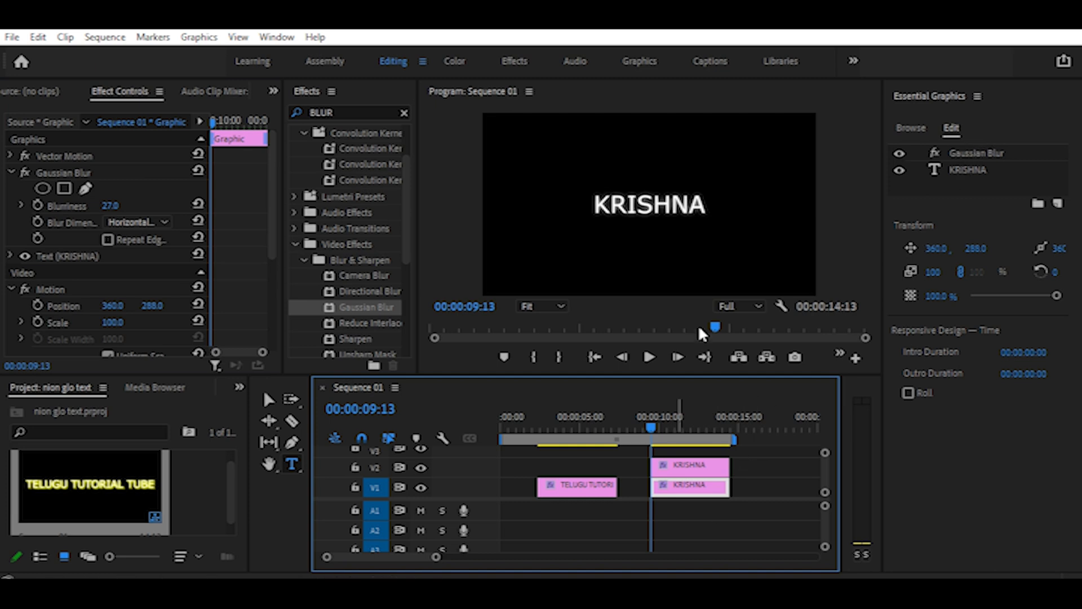
double_click(699, 492)
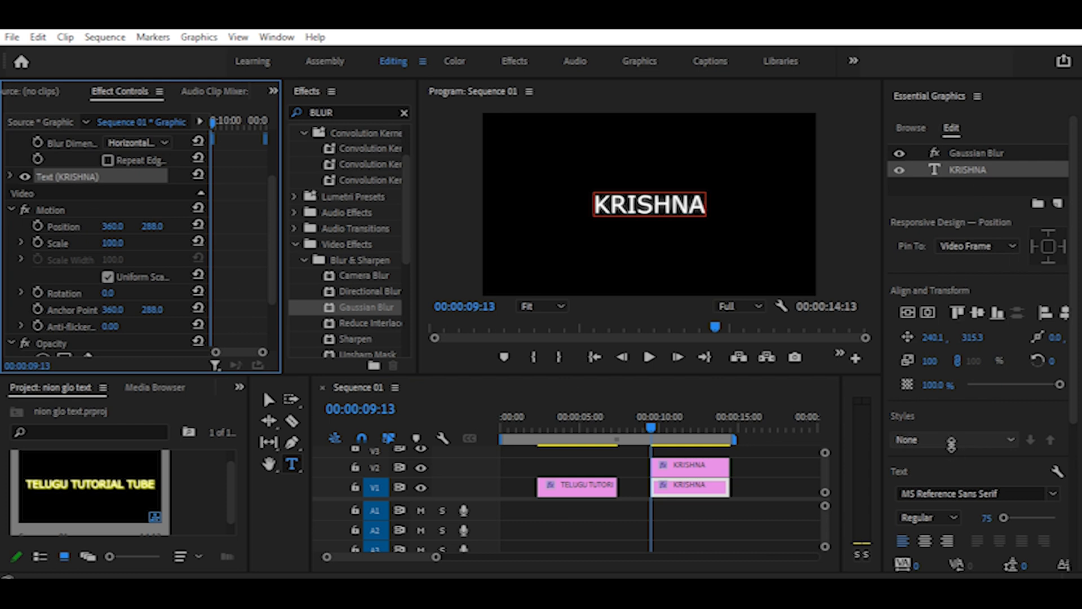
drag(1072, 346, 1078, 502)
click(937, 429)
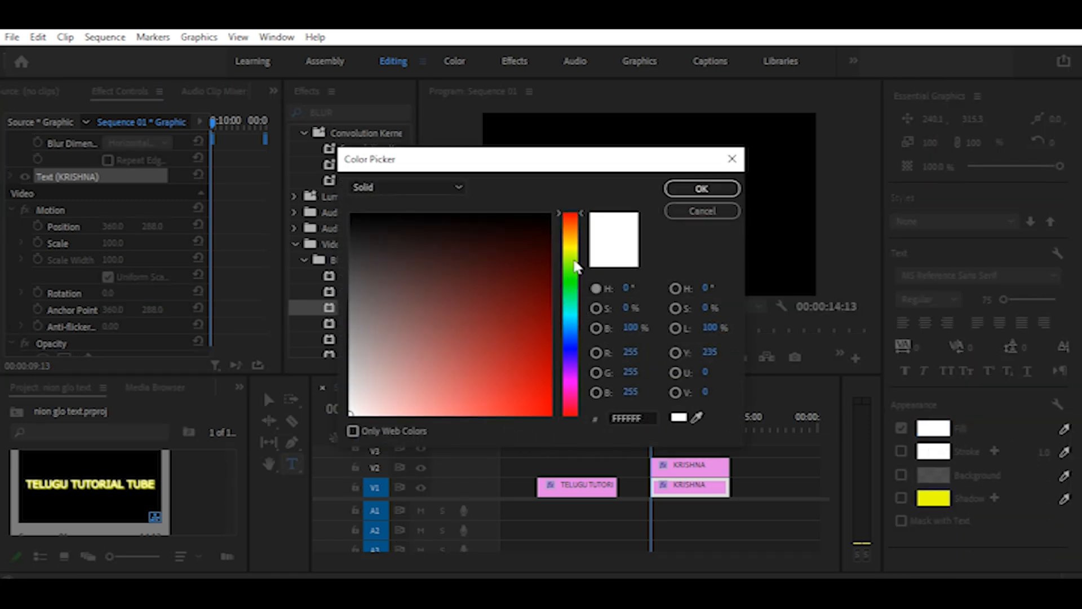
click(572, 284)
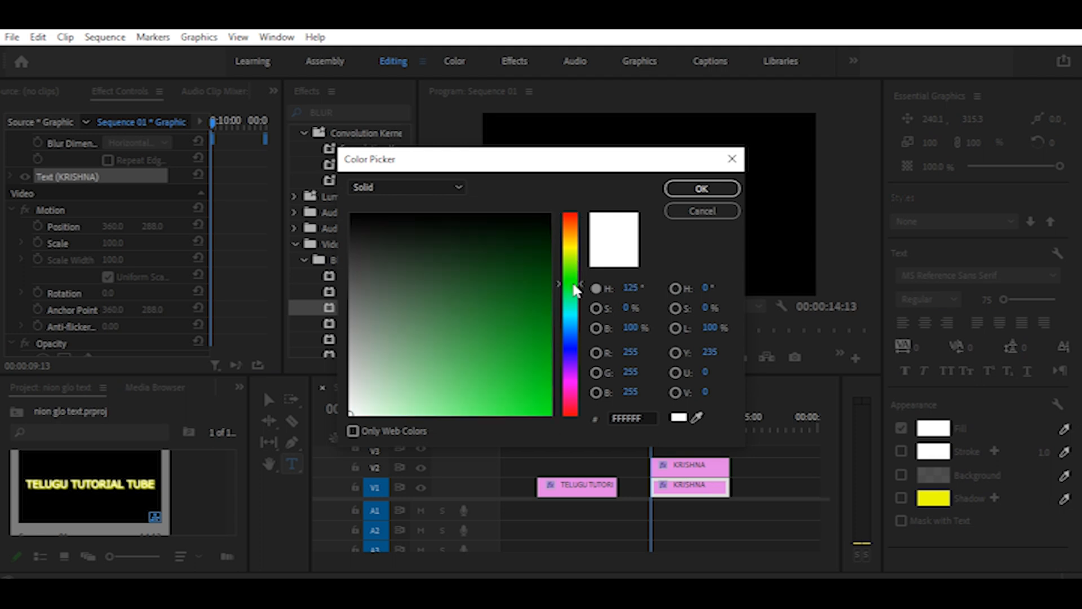
click(551, 414)
click(702, 189)
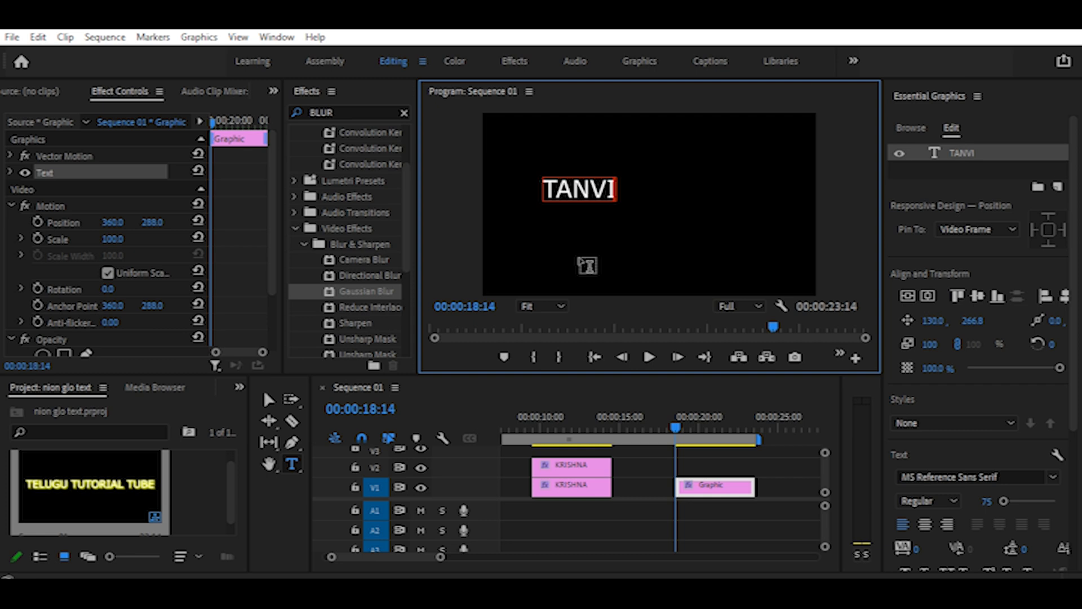
Centre the TANVI text vertically and horizontally in the frame
click(906, 295)
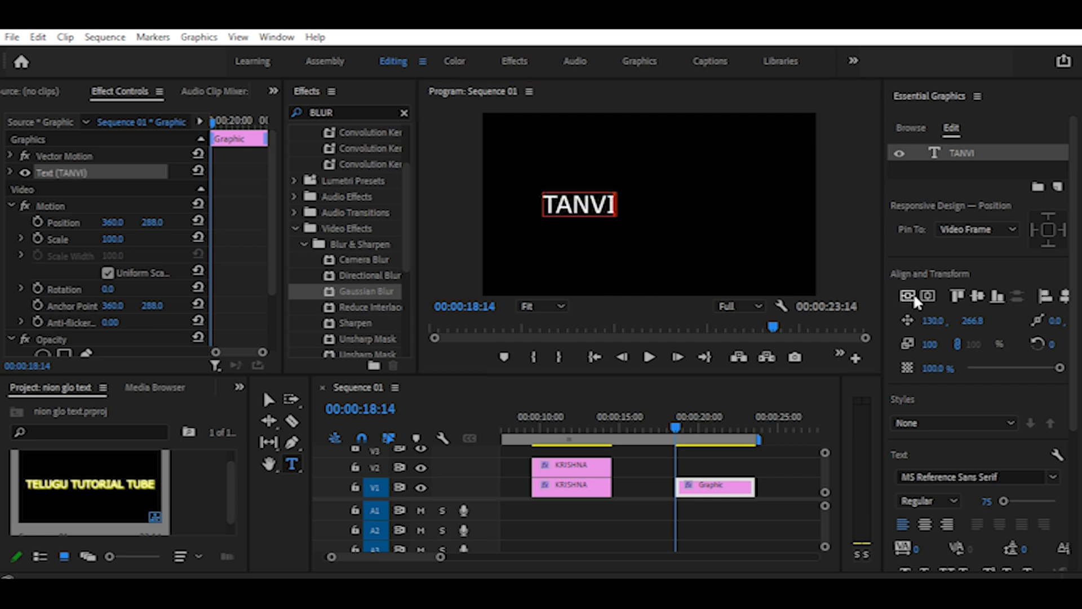
click(927, 295)
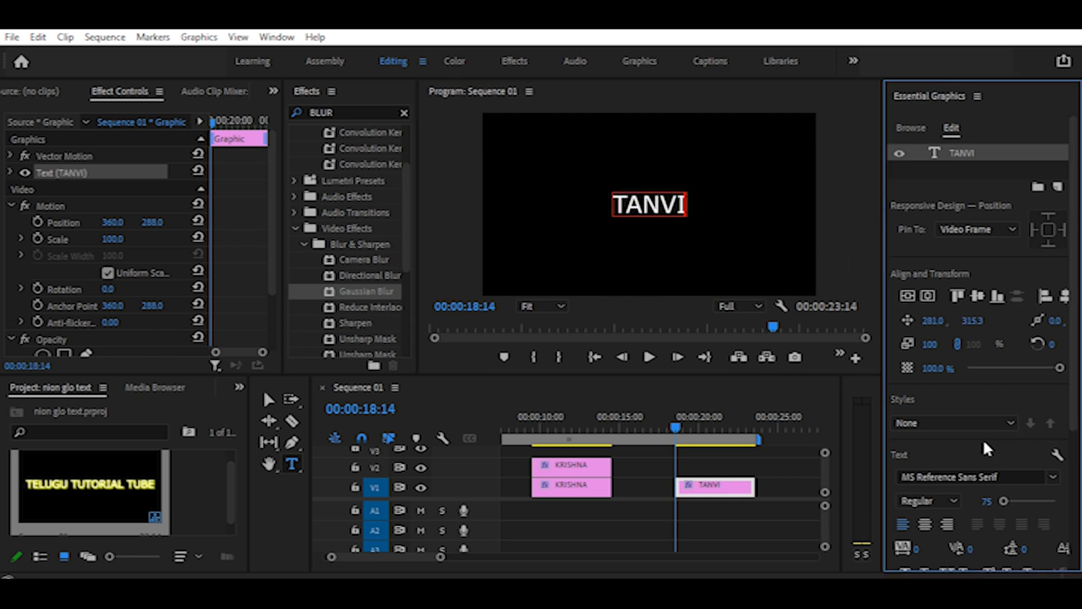
scroll(986, 440, down, 4)
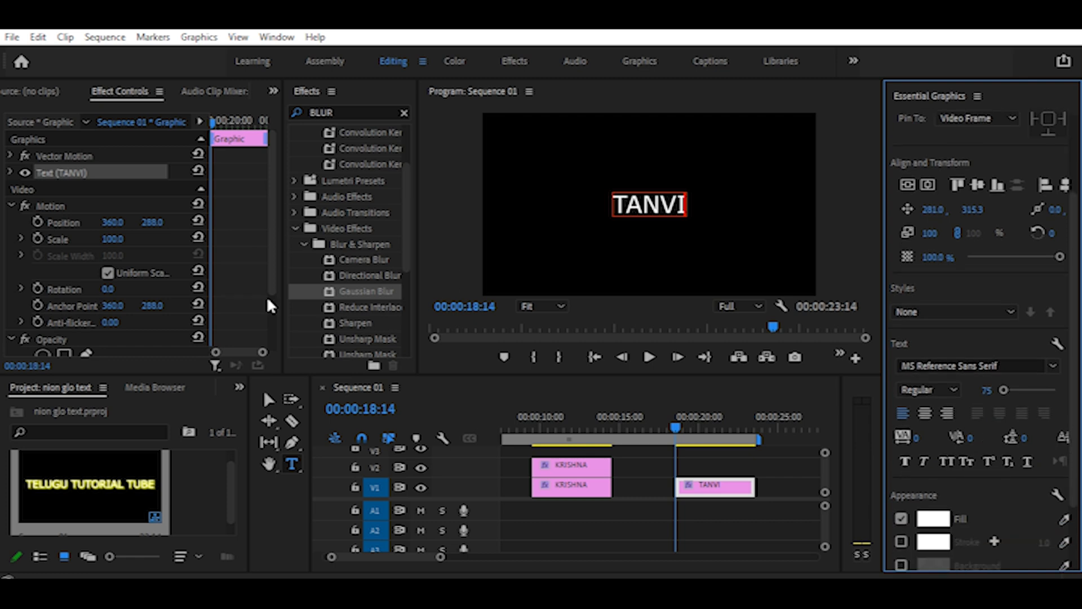
Search the effects for GLOW, apply Alpha Glow to the TANVI clip on V1 and set its Glow value to 12
double_click(324, 112)
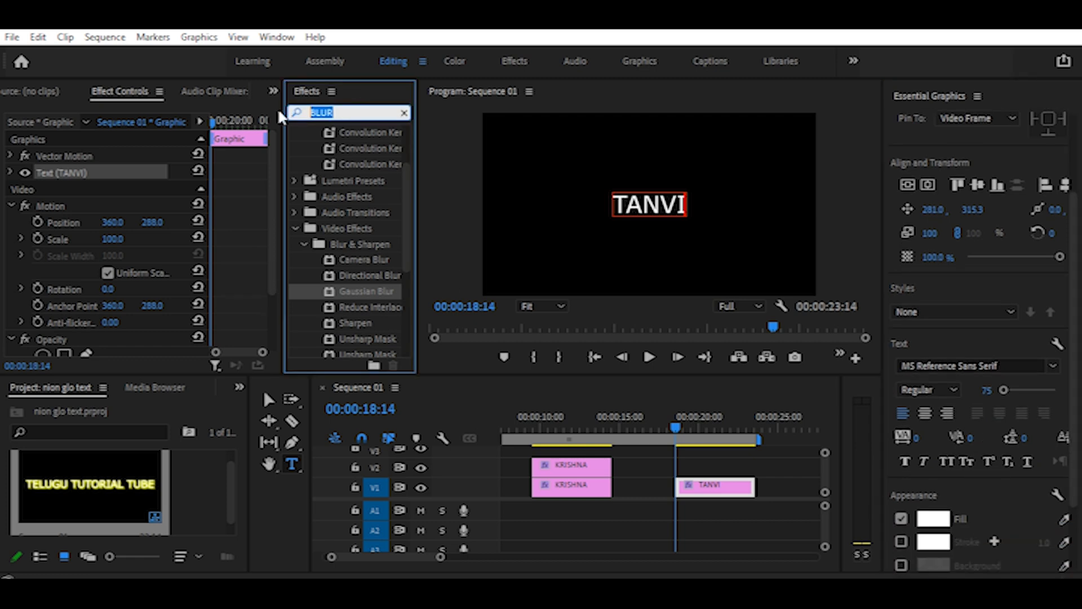
text(GLOW)
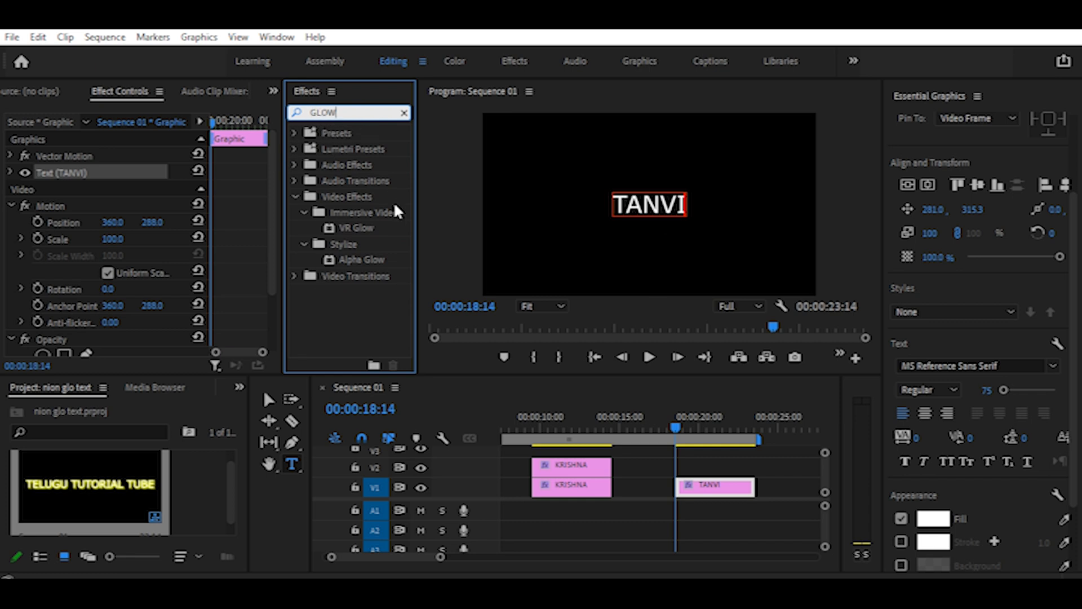
click(346, 258)
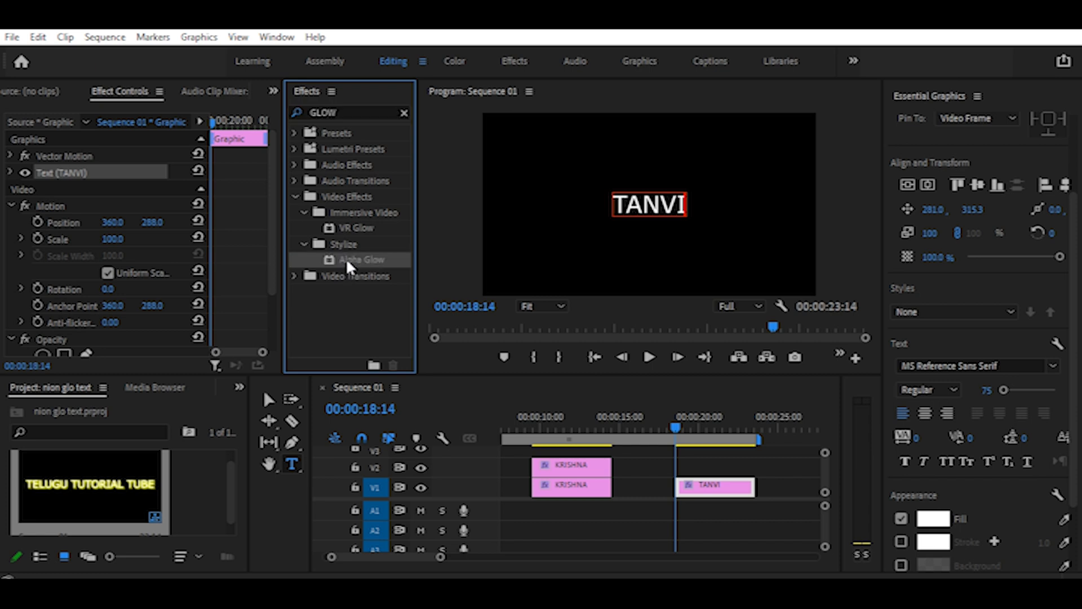
drag(330, 260, 698, 493)
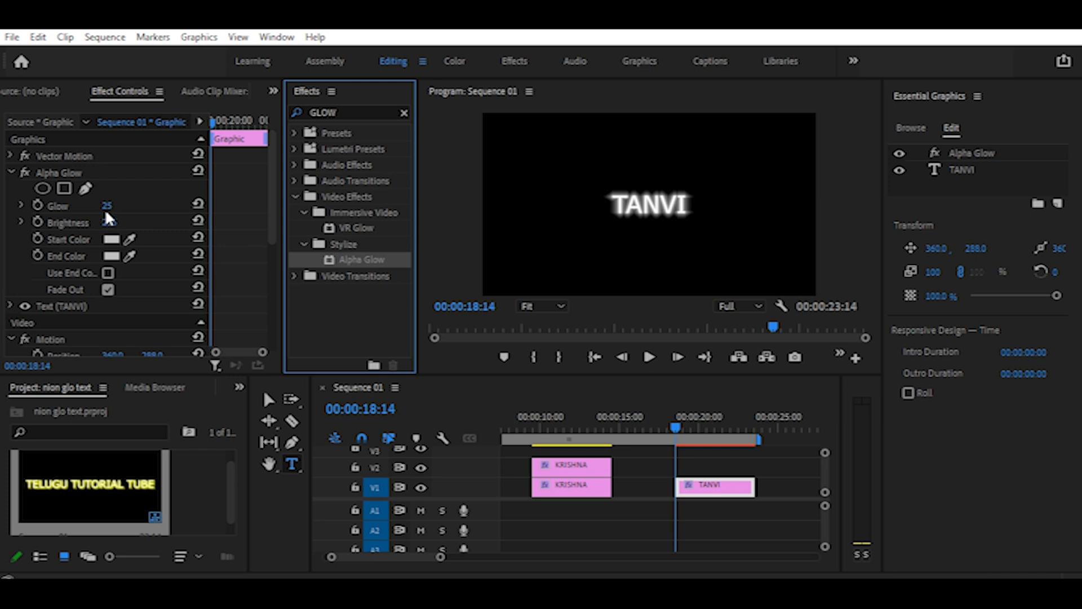
drag(106, 208, 98, 207)
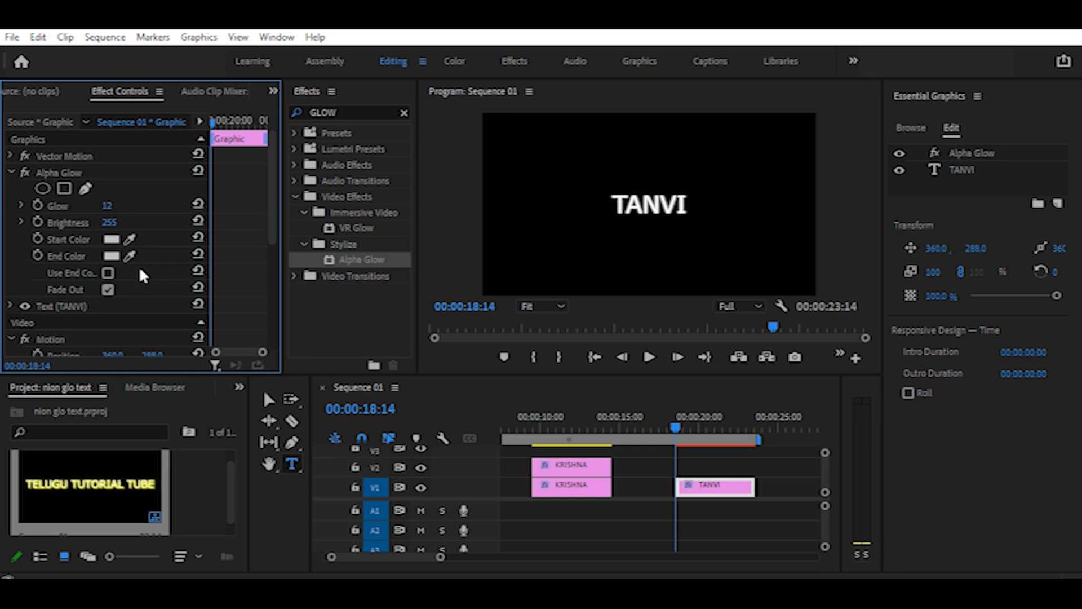
Set the TANVI clip's Alpha Glow start colour to bright red and its end colour to bright yellow with a hue of 58°
click(112, 240)
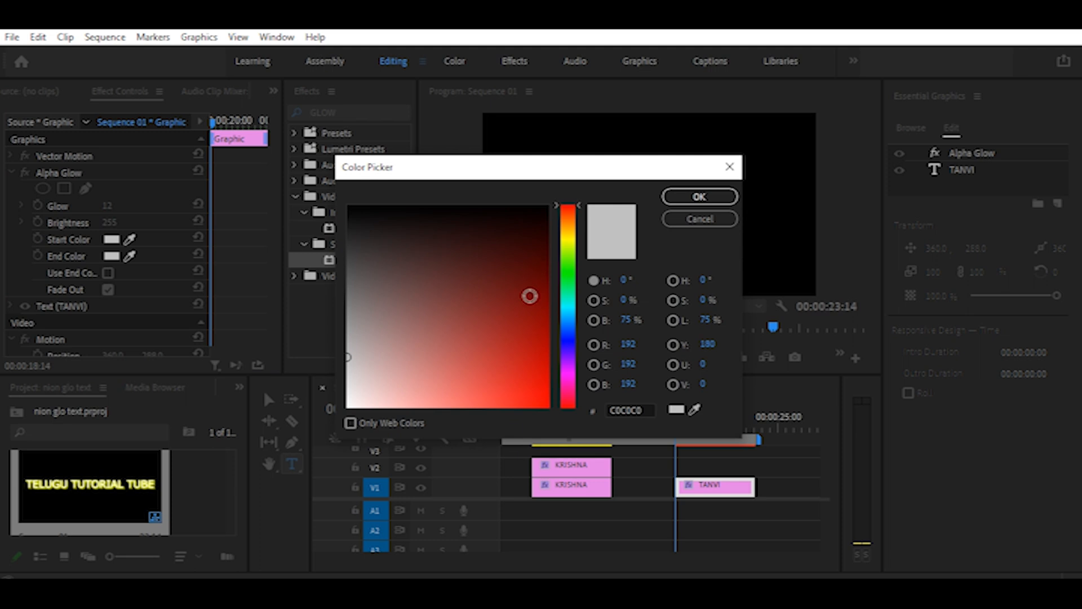
click(549, 406)
click(708, 201)
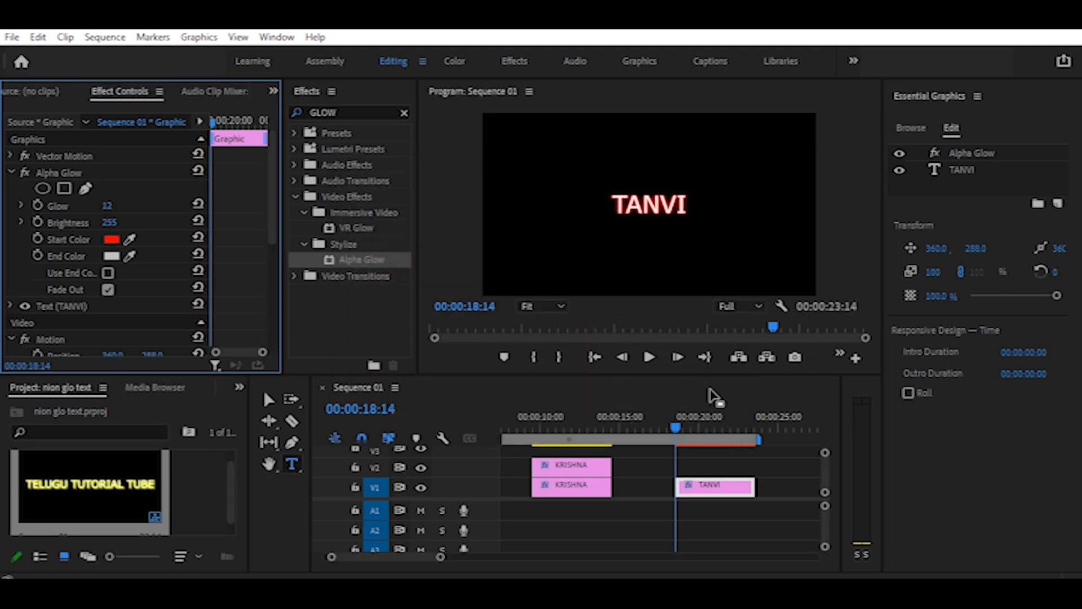
click(111, 257)
drag(572, 341, 570, 238)
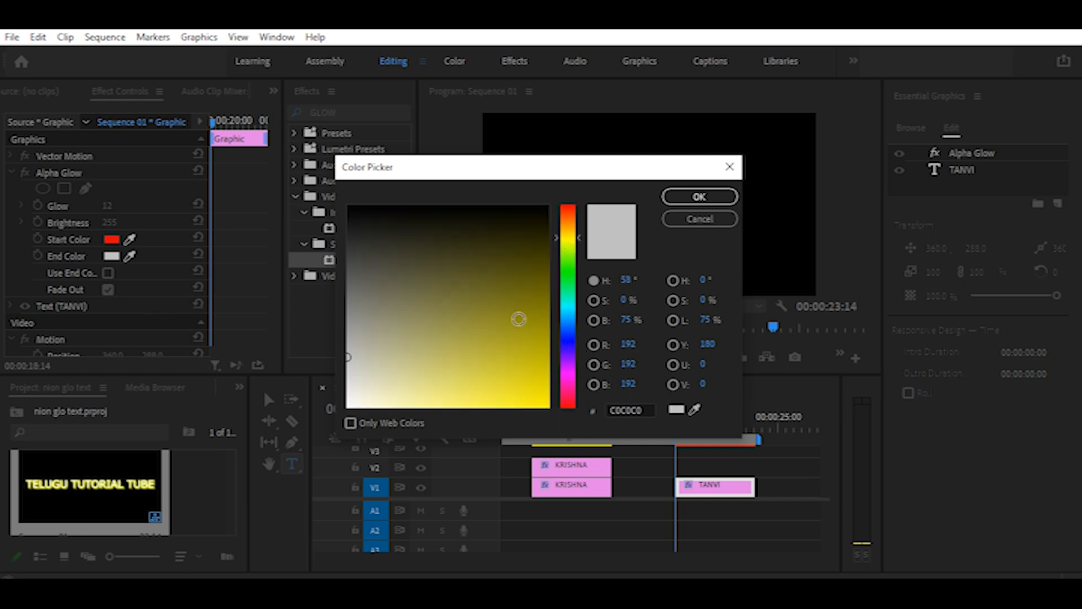
drag(517, 316, 549, 406)
click(699, 196)
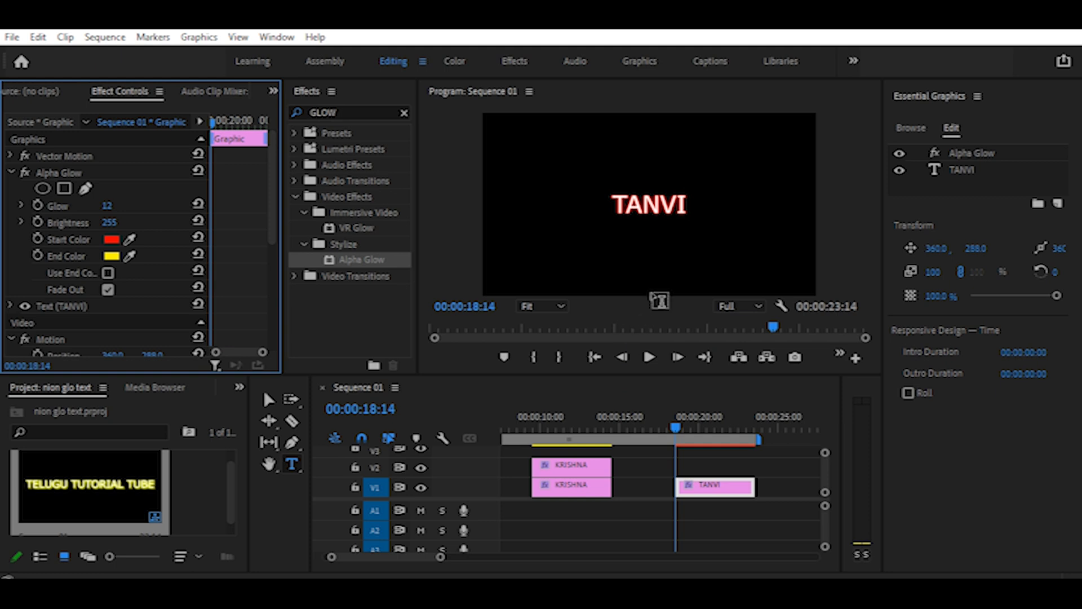
mouse_move(672, 432)
mouse_down()
mouse_move(772, 434)
mouse_move(677, 439)
mouse_move(693, 432)
mouse_up()
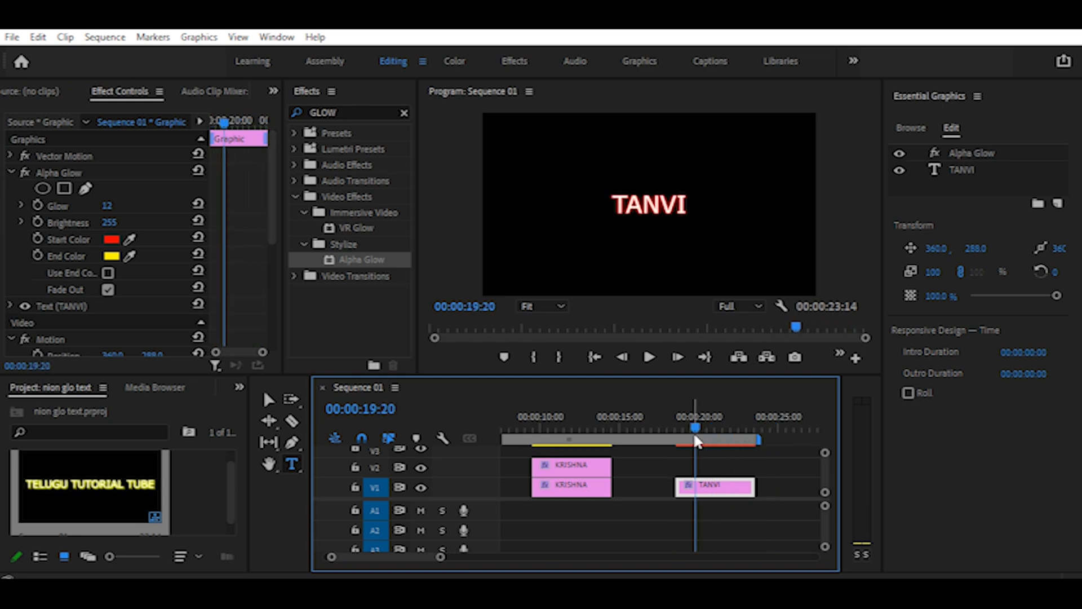